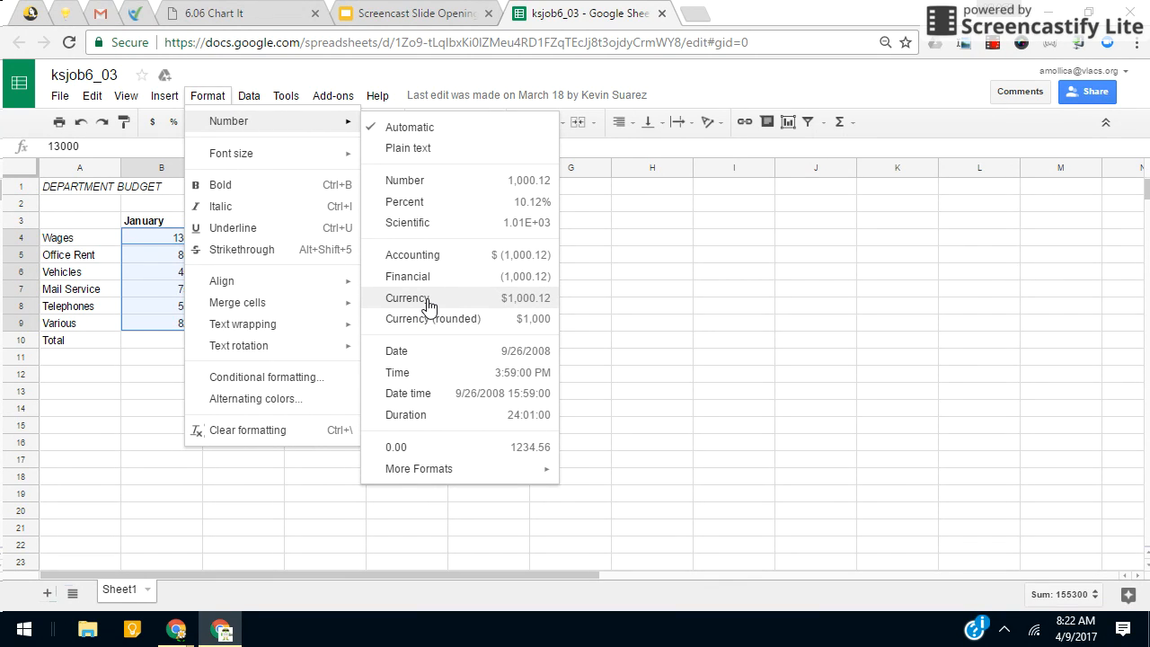
Format the budget amounts in B4:D9 as Currency and review the chart directions on the slide before returning to the spreadsheet.
left_click(428, 306)
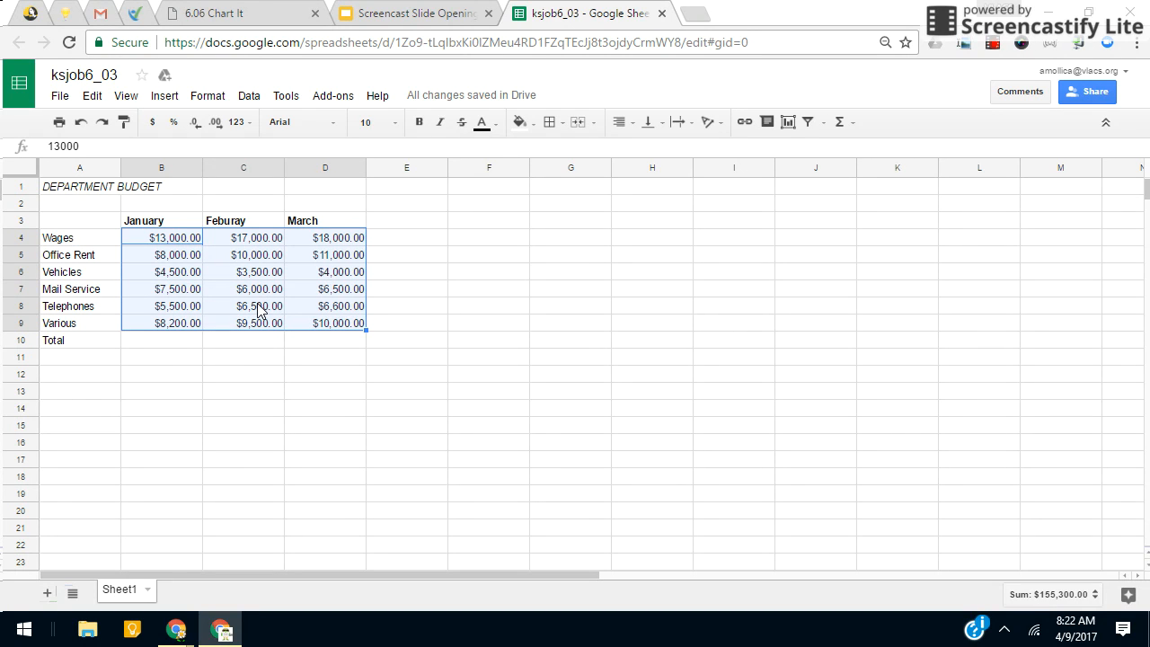
left_click(426, 9)
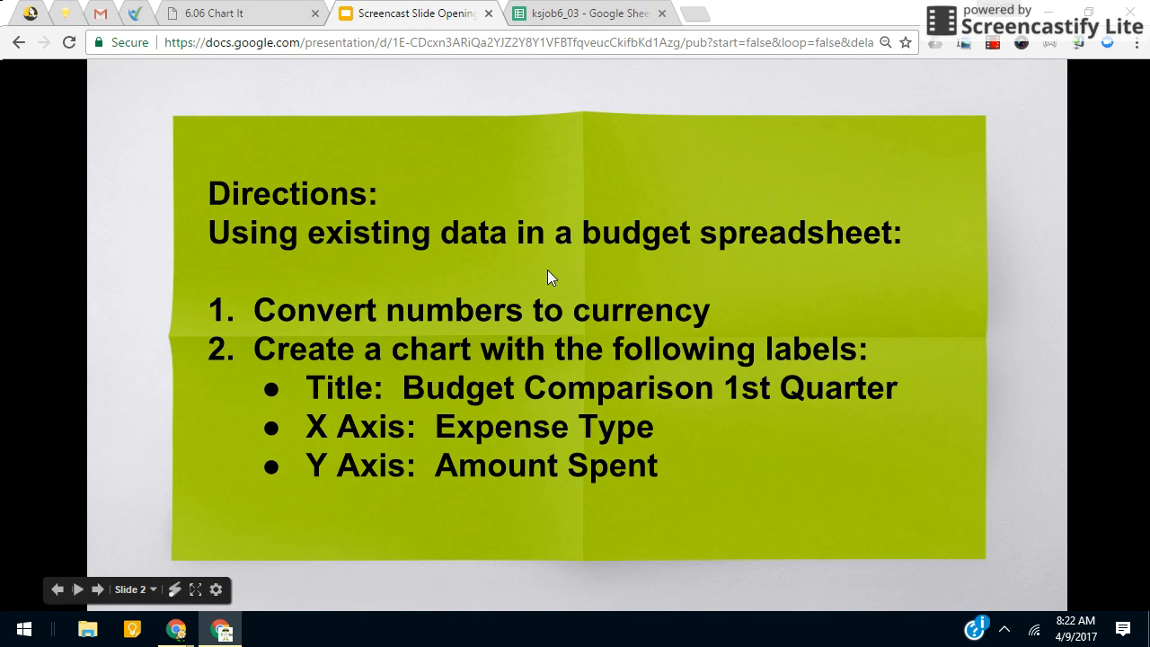
left_click(591, 9)
left_click(517, 259)
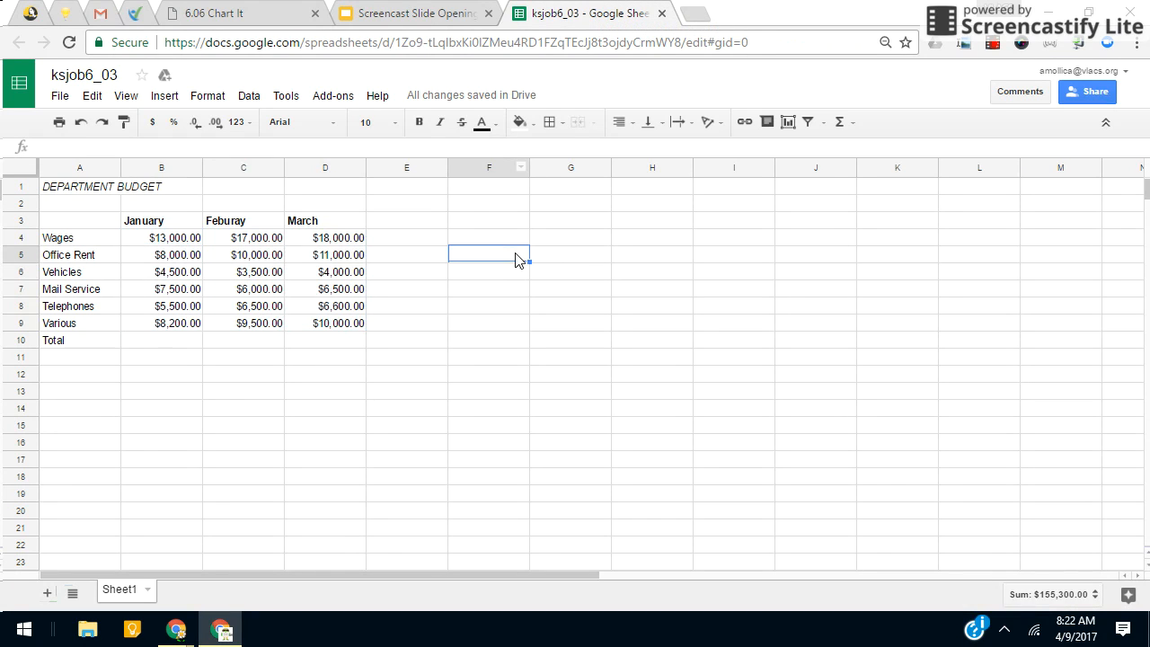
Start a chart from the budget data in A3:D9, including the month headings and expense names.
left_click_drag(56, 225, 348, 331)
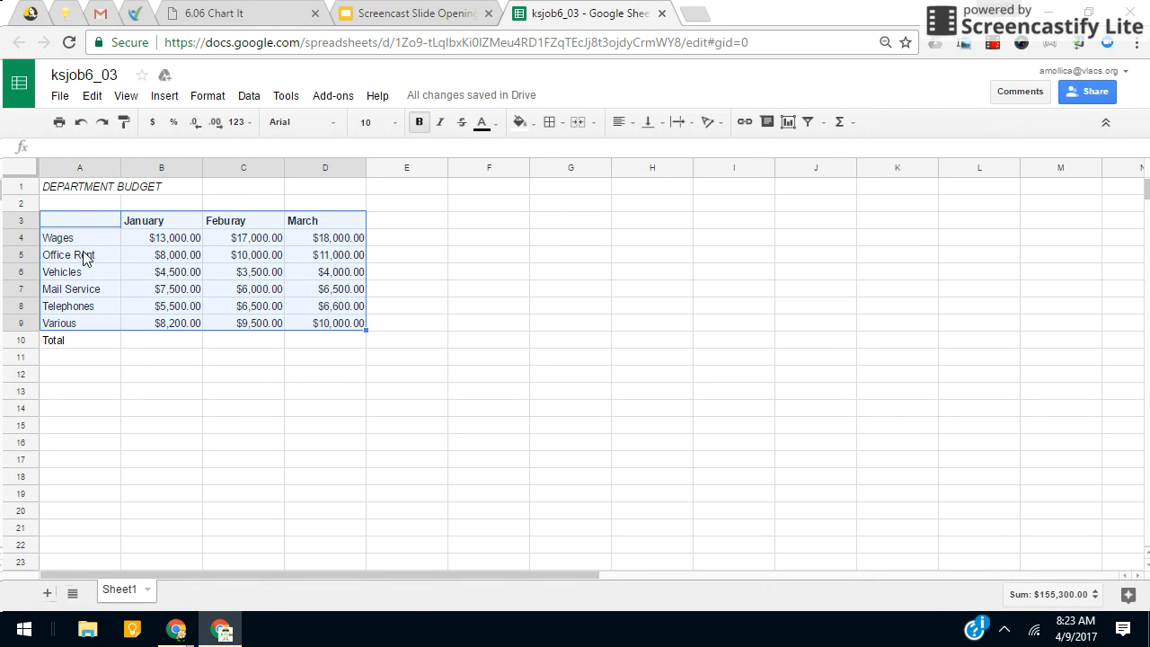
left_click(788, 123)
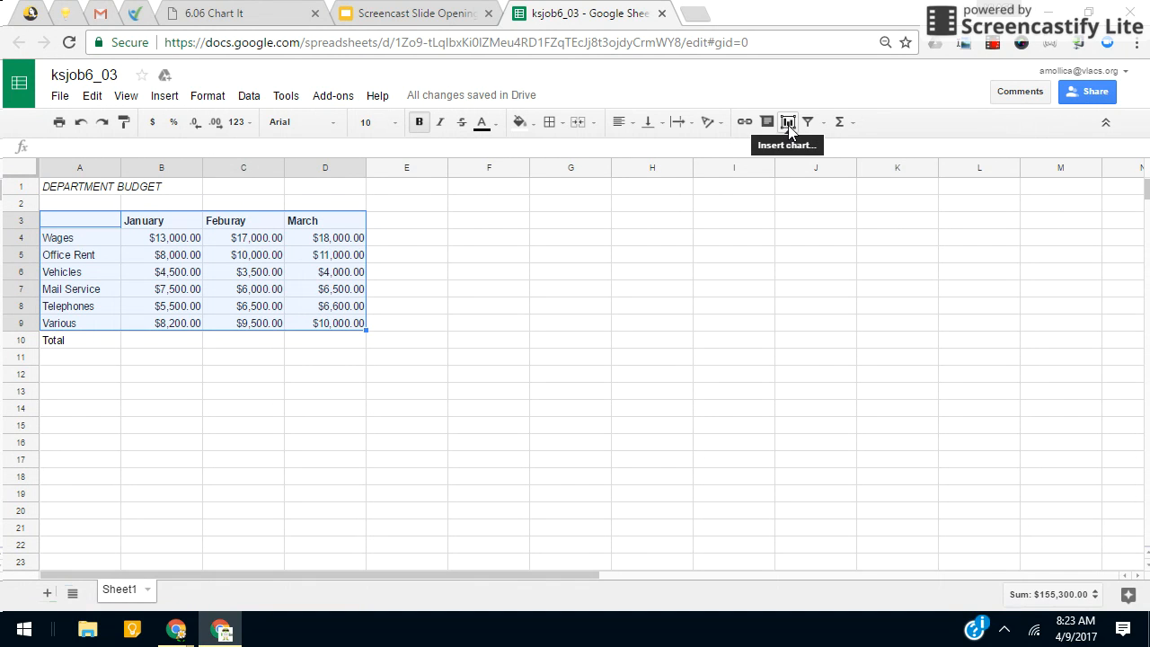
left_click(163, 95)
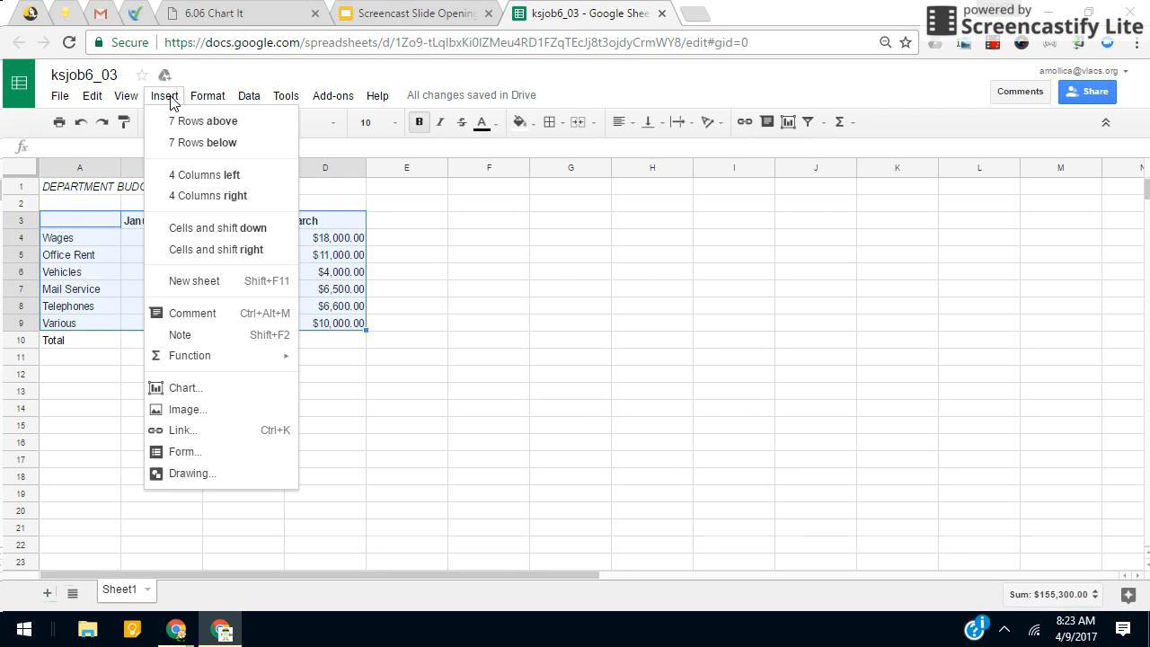
left_click(180, 388)
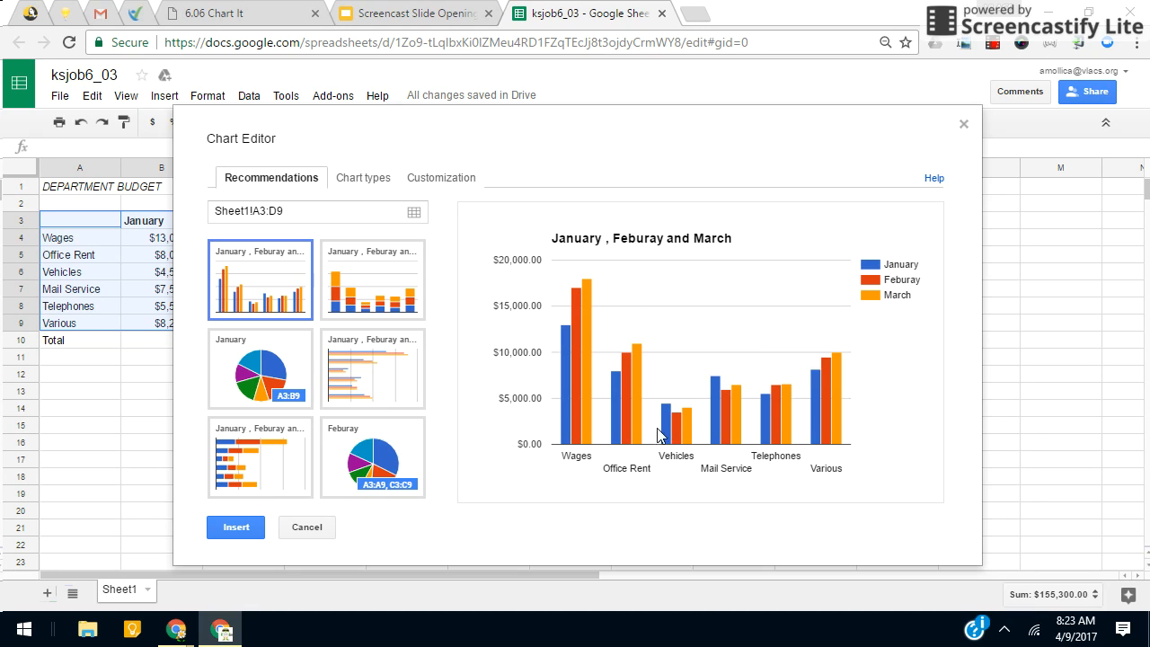
Look up the required labels on the directions slide and set the chart title to "Budget Comparison 1st Quarter".
left_click(428, 181)
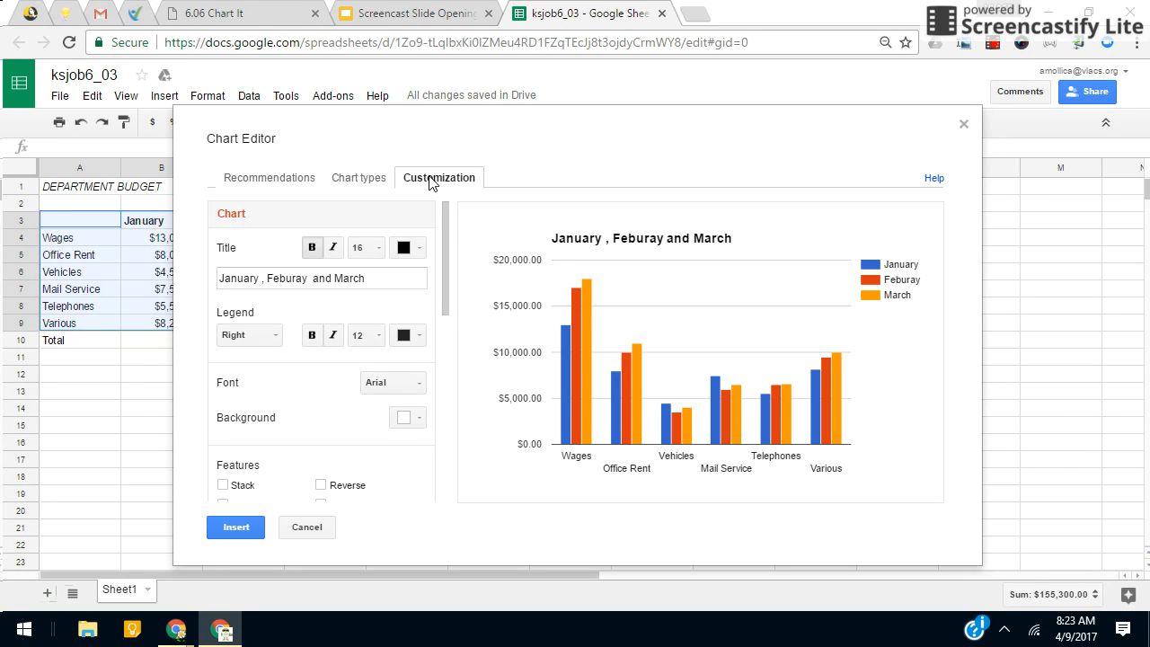
left_click(416, 13)
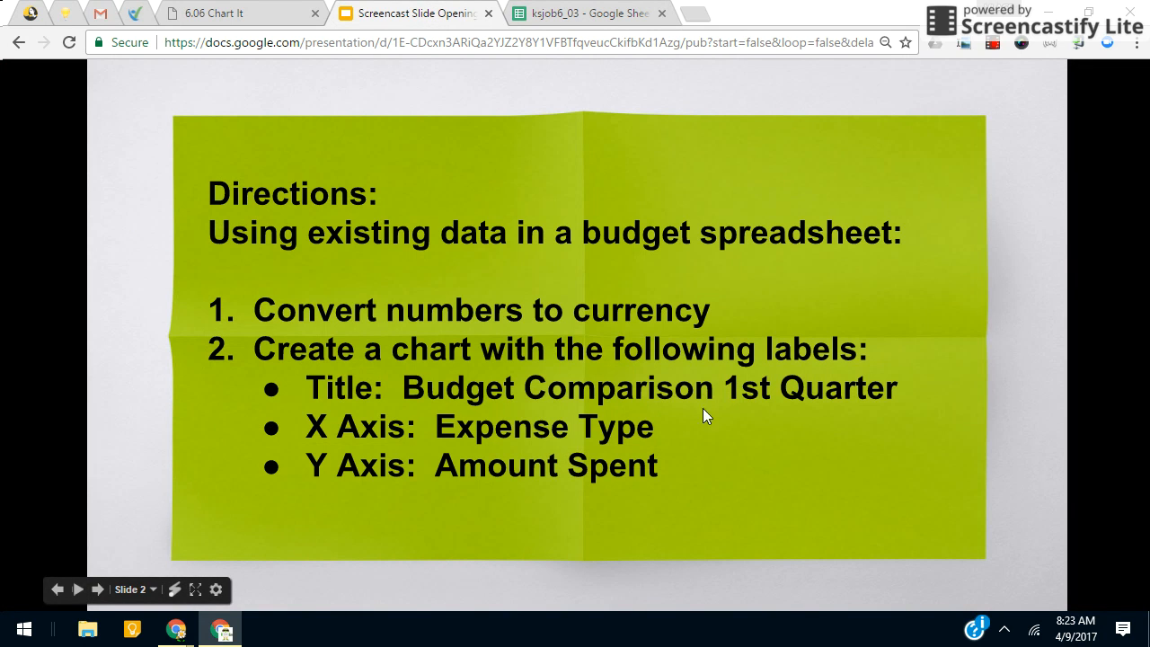
left_click(591, 12)
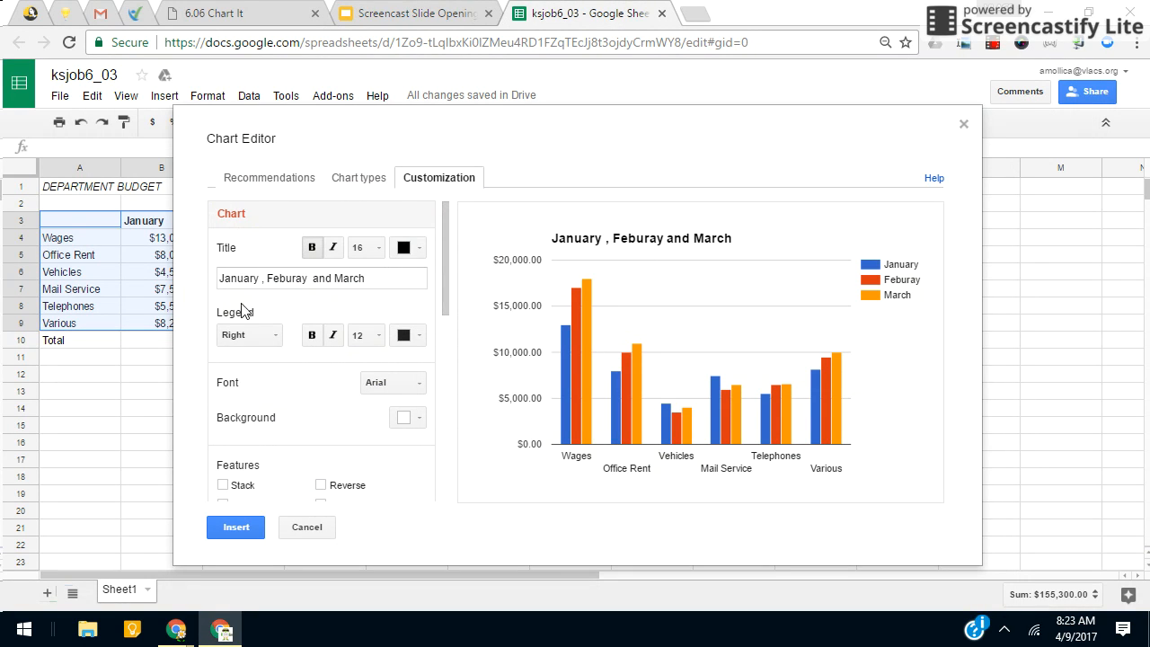
left_click(388, 286)
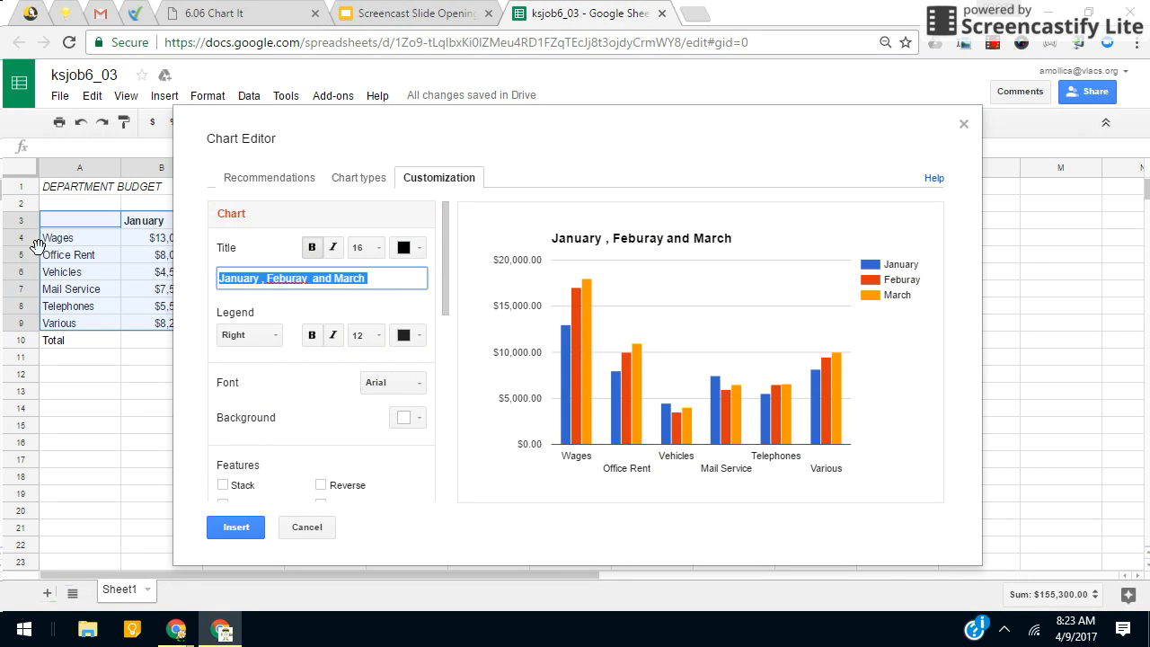
type("Bud")
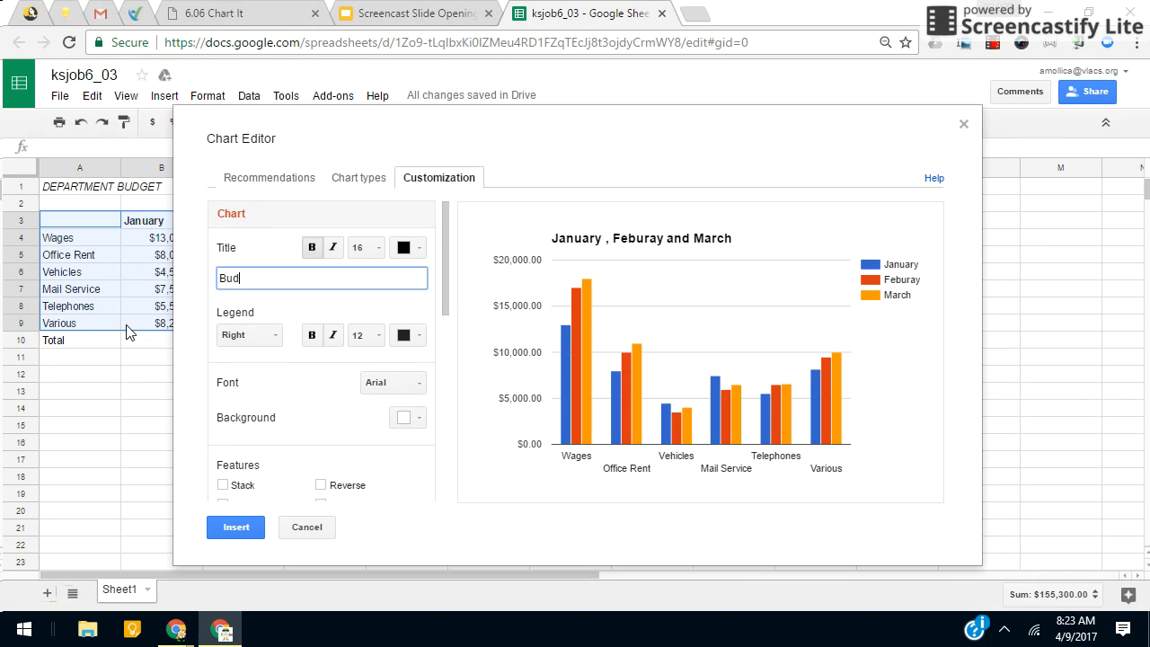
type("get Comparison 1st Quarter")
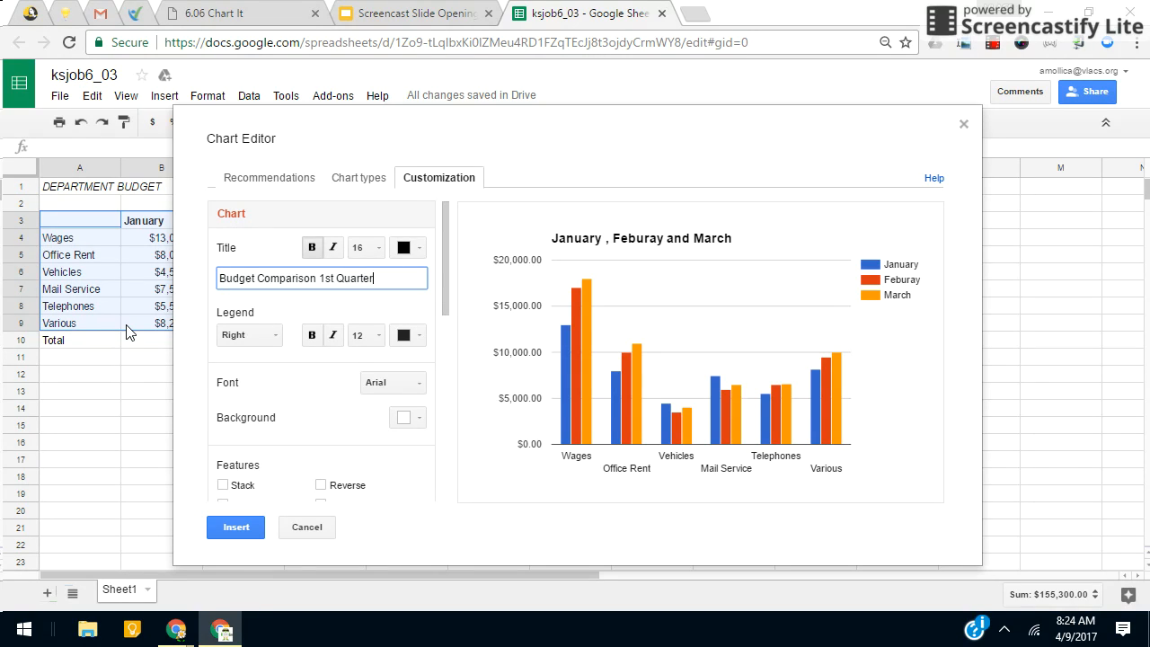
Set the chart's horizontal axis title to "Expense Type".
scroll(296, 340, "down", 3)
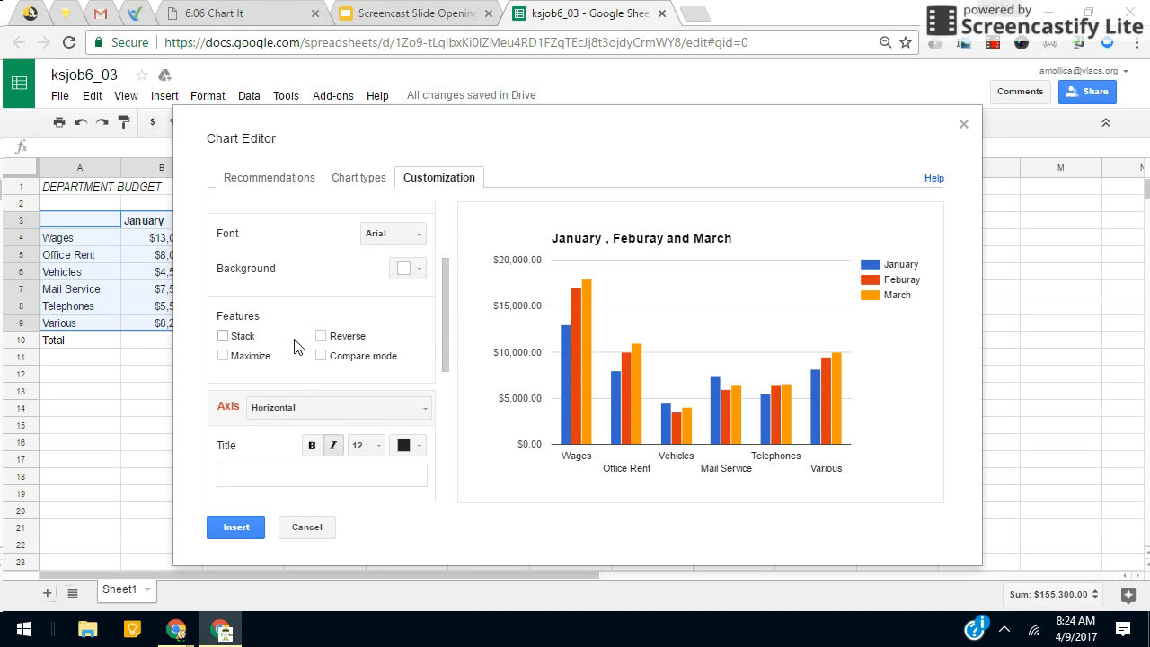
left_click(275, 264)
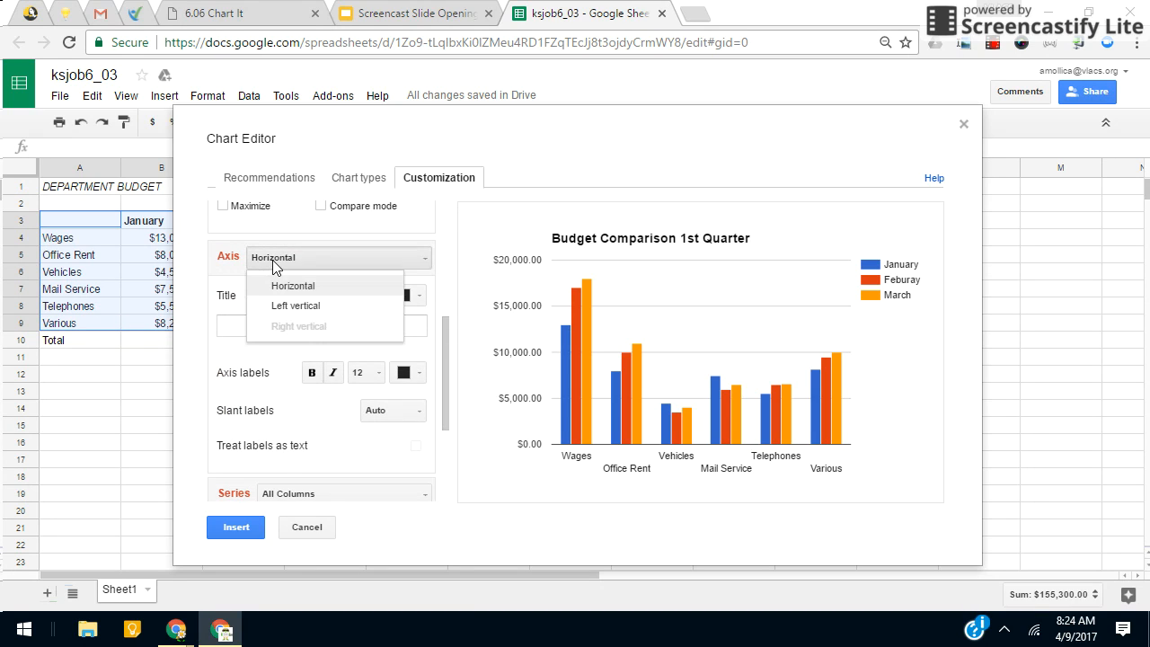
left_click(289, 288)
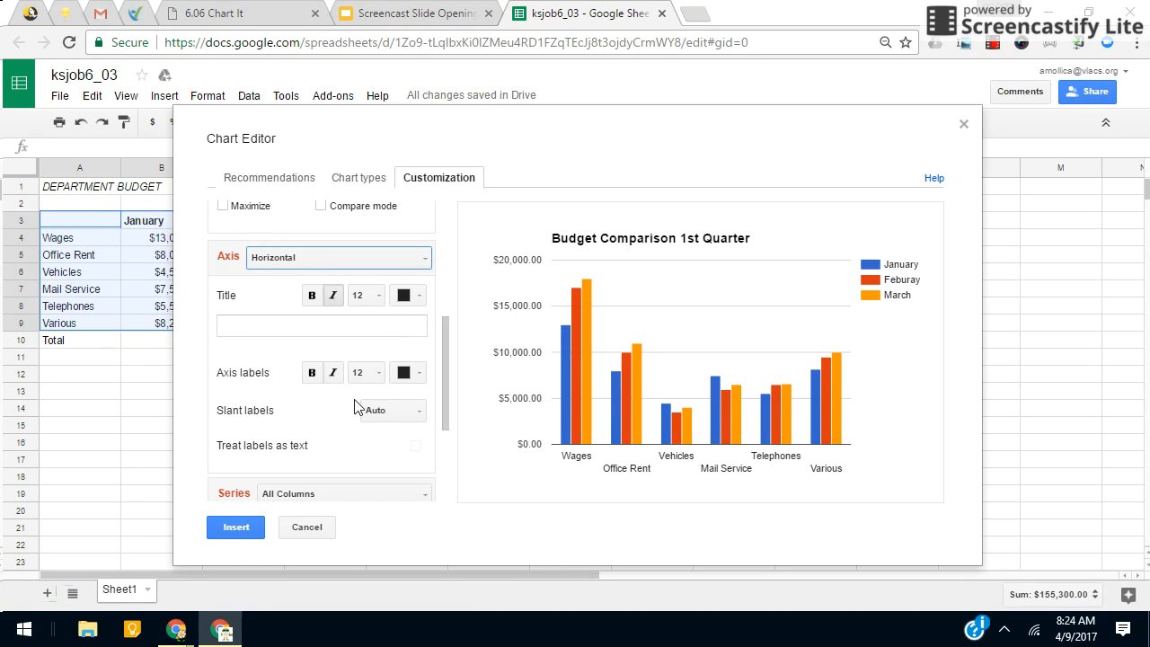
left_click(333, 325)
left_click(335, 295)
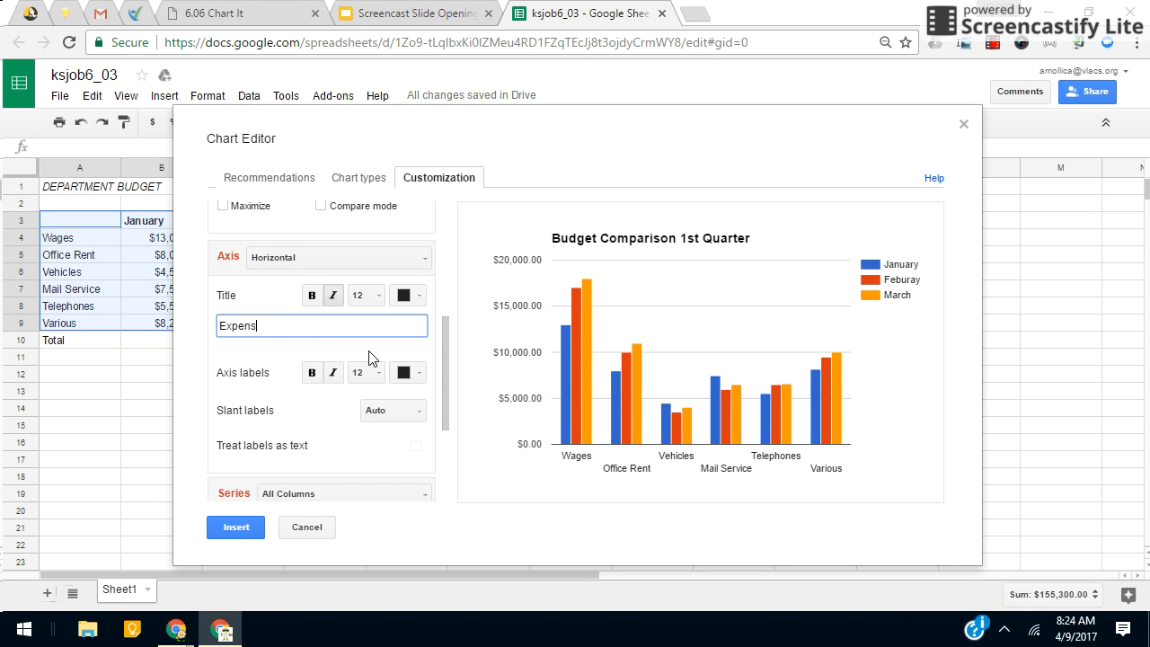
type("Expense Type")
Set the chart's left vertical axis title to "Amount Spent".
left_click(303, 257)
left_click(318, 300)
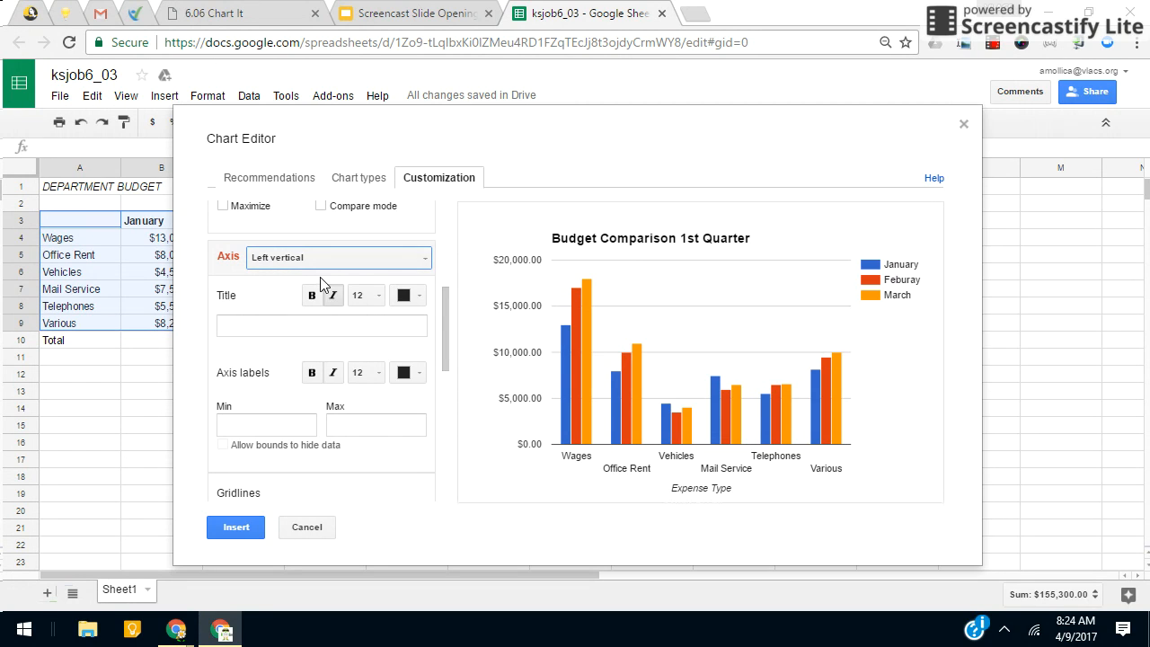
left_click(280, 330)
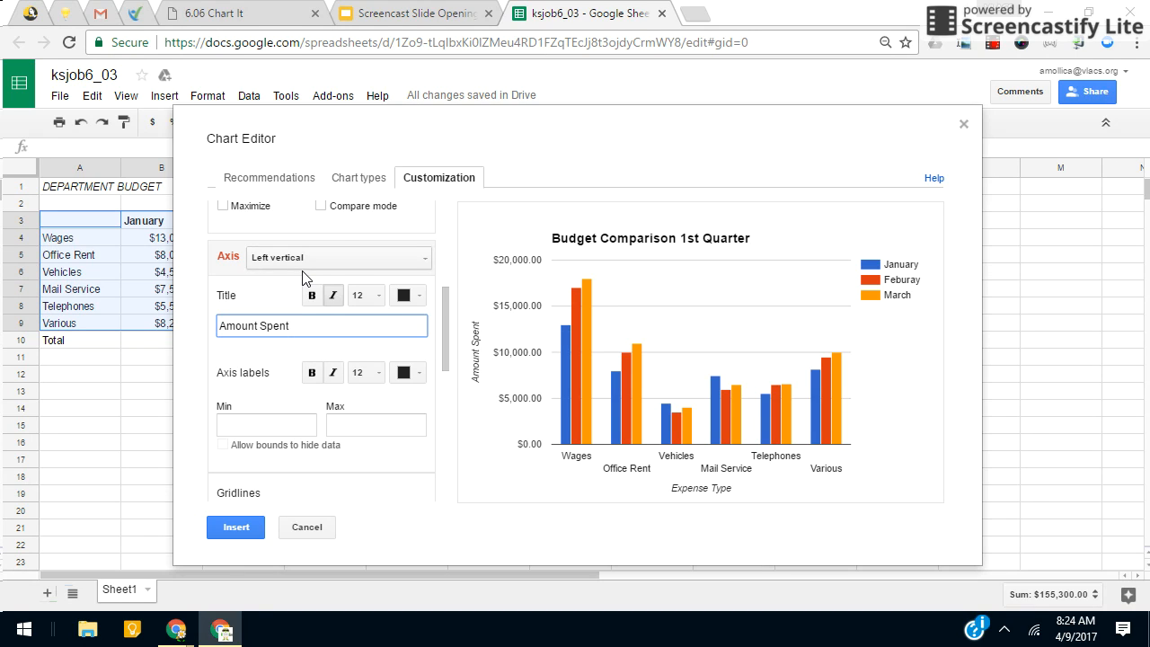
Look over the remaining chart customization options and set the chart title's font size to 18.
scroll(329, 330, "down", 4)
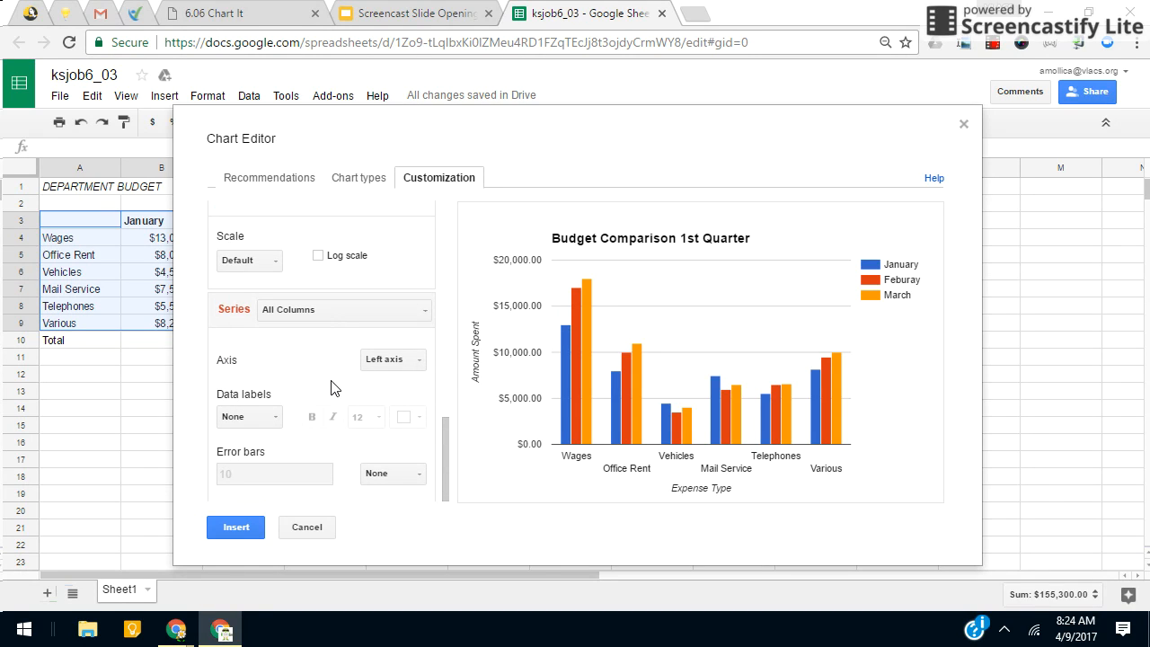
scroll(336, 387, "up", 5)
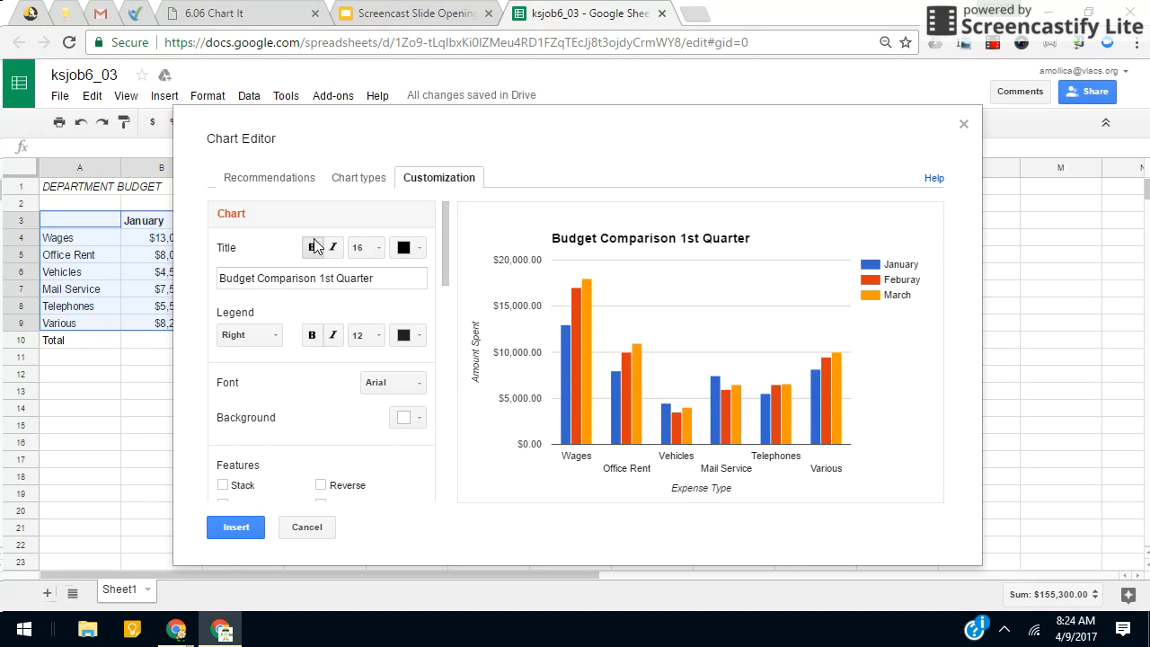
left_click(360, 248)
left_click(379, 356)
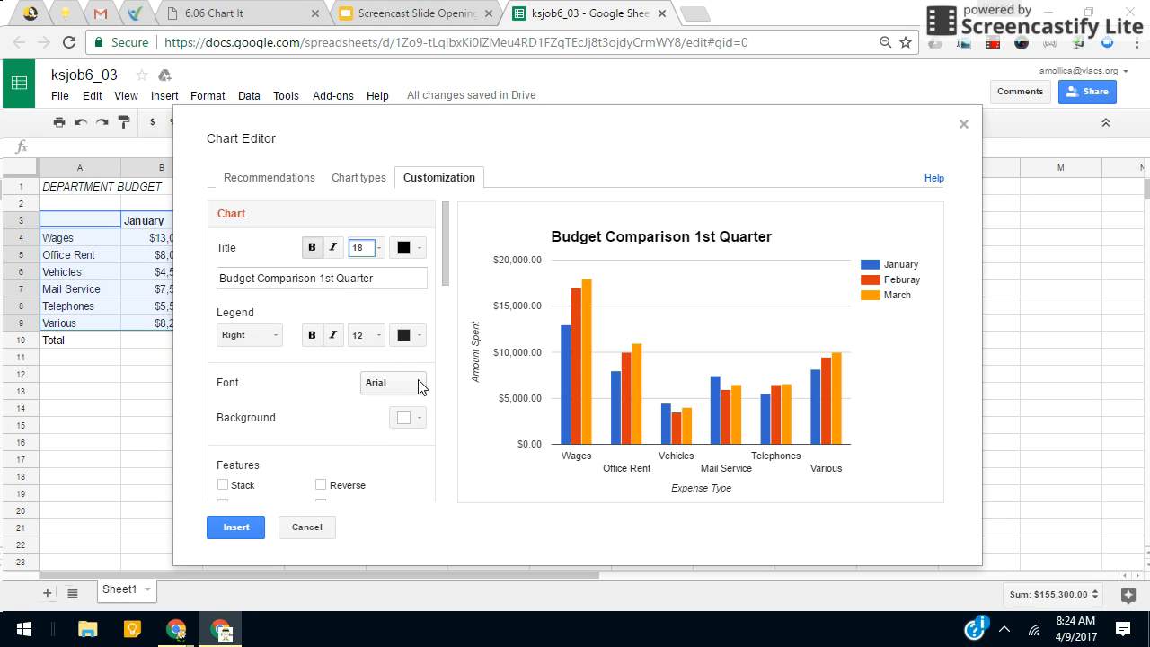
Insert the chart, place it beside the budget table, and enlarge it to cover about columns E to K, rows 3 to 23.
left_click(247, 532)
left_click_drag(309, 422, 644, 404)
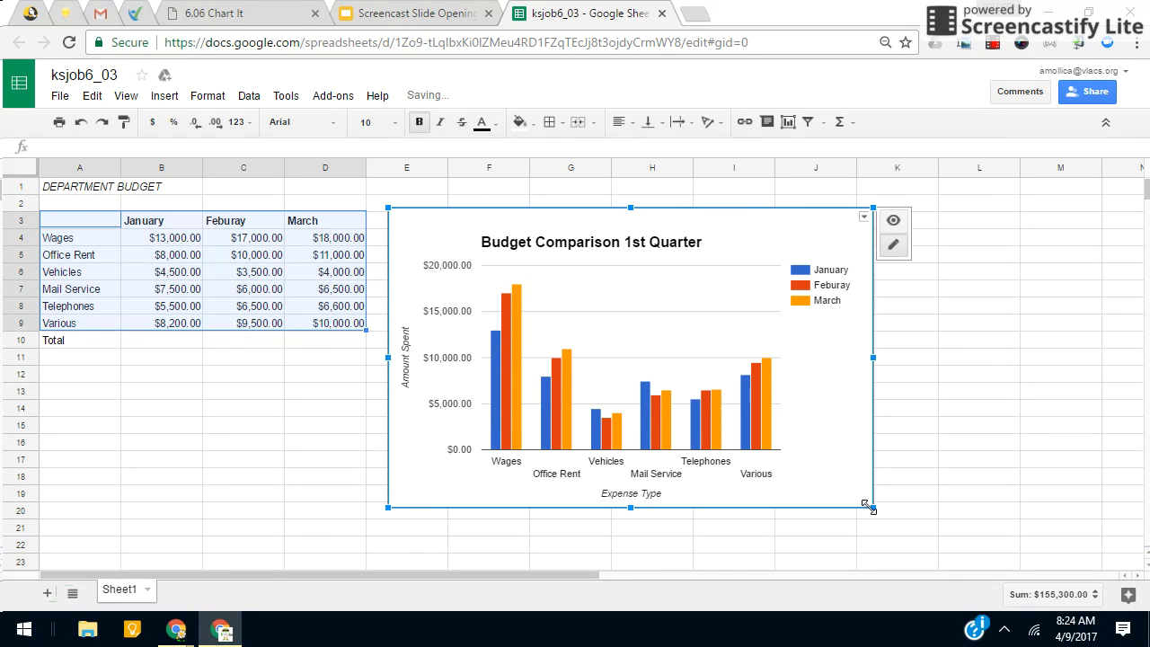
left_click_drag(871, 508, 956, 558)
mouse_move(787, 339)
left_mouse_down()
mouse_move(767, 334)
mouse_move(773, 343)
left_mouse_up()
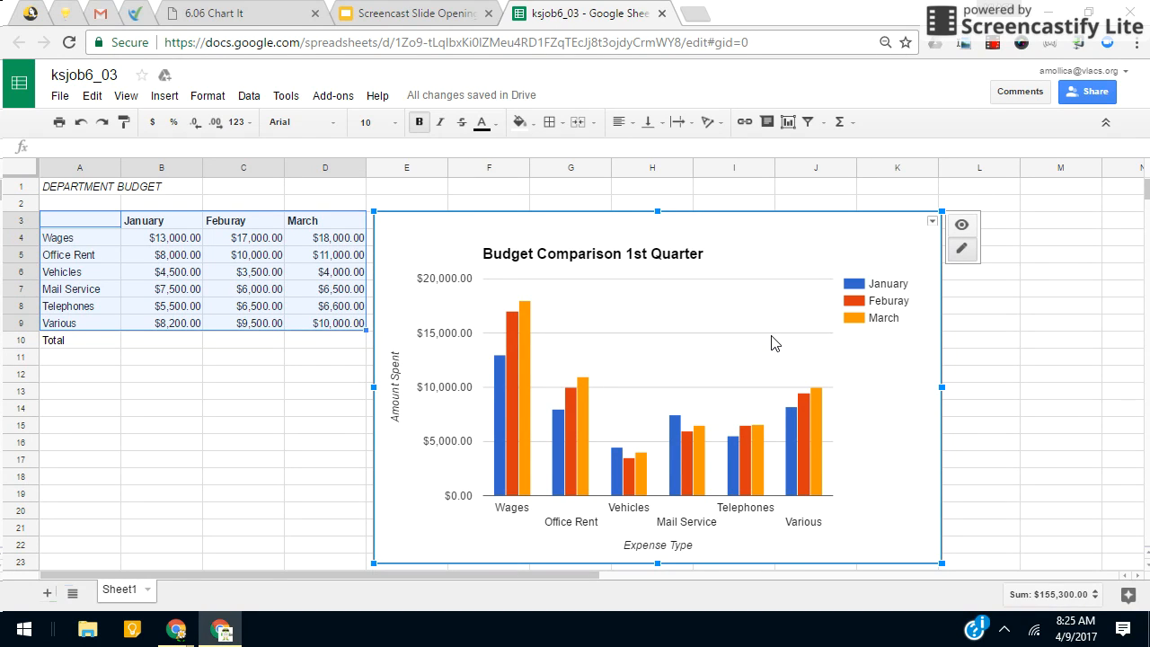
Try moving the budget chart to its own sheet, compare that sheet with Sheet1, and undo the move.
left_click(932, 222)
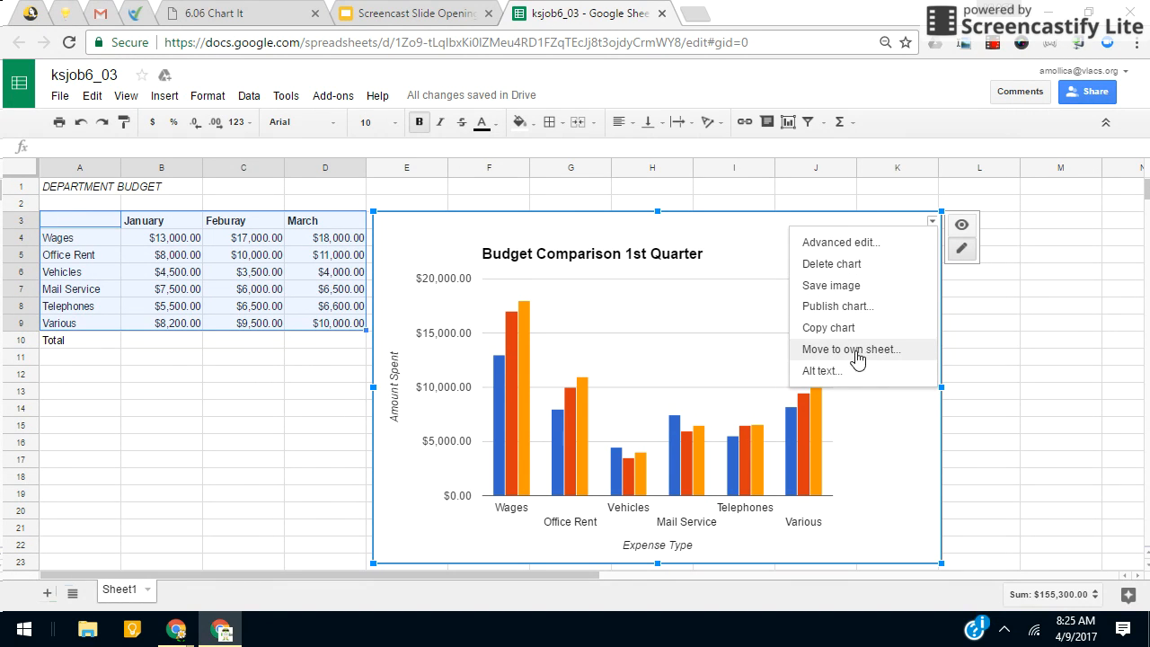
left_click(864, 360)
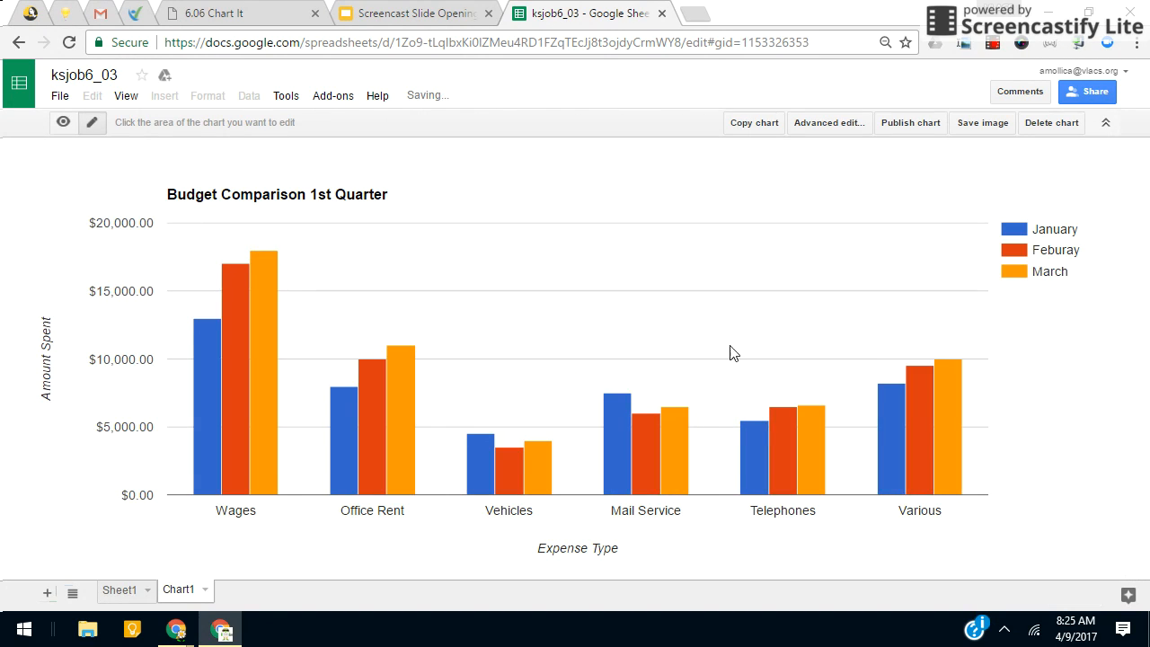
left_click(127, 596)
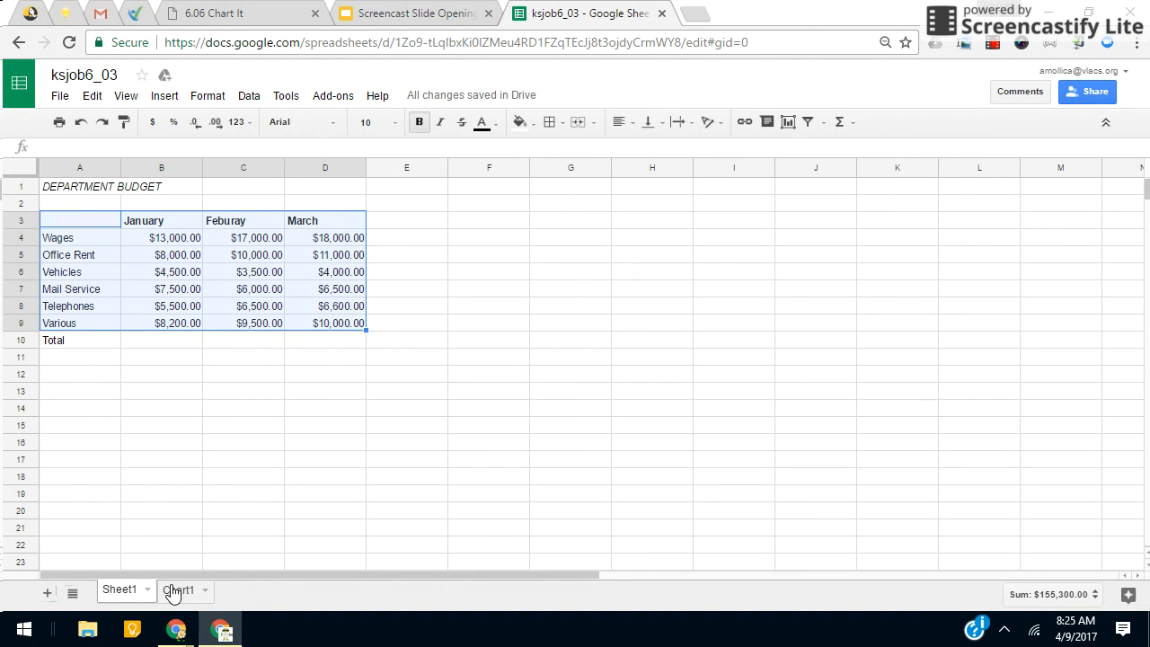
left_click(173, 593)
left_click(133, 584)
left_click(80, 121)
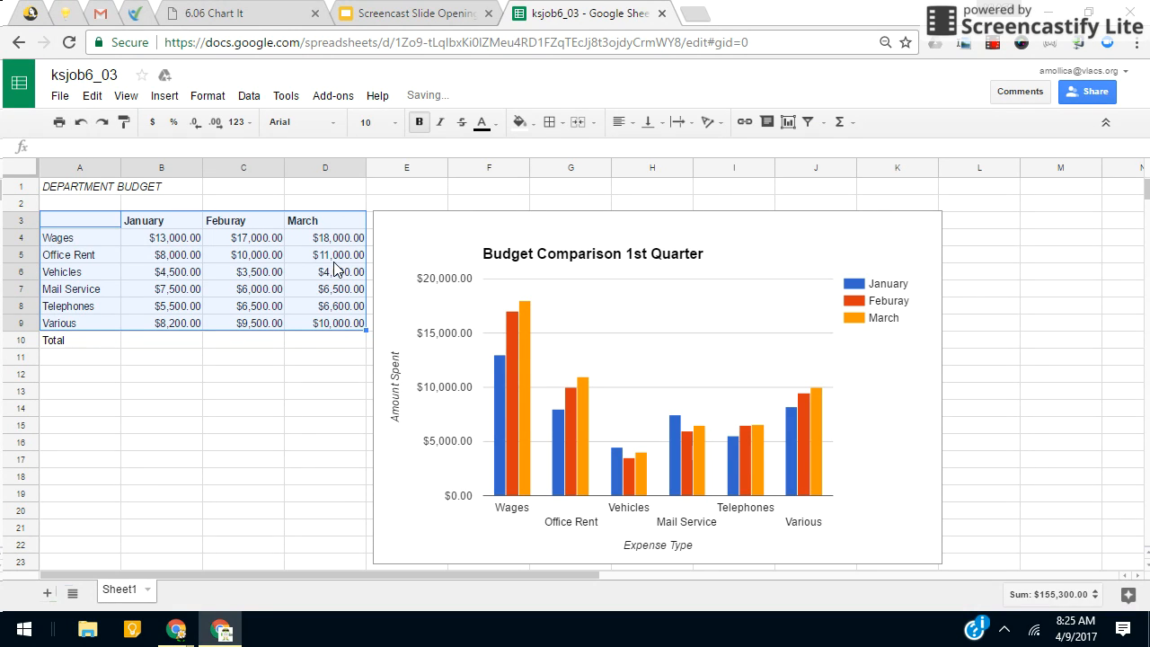